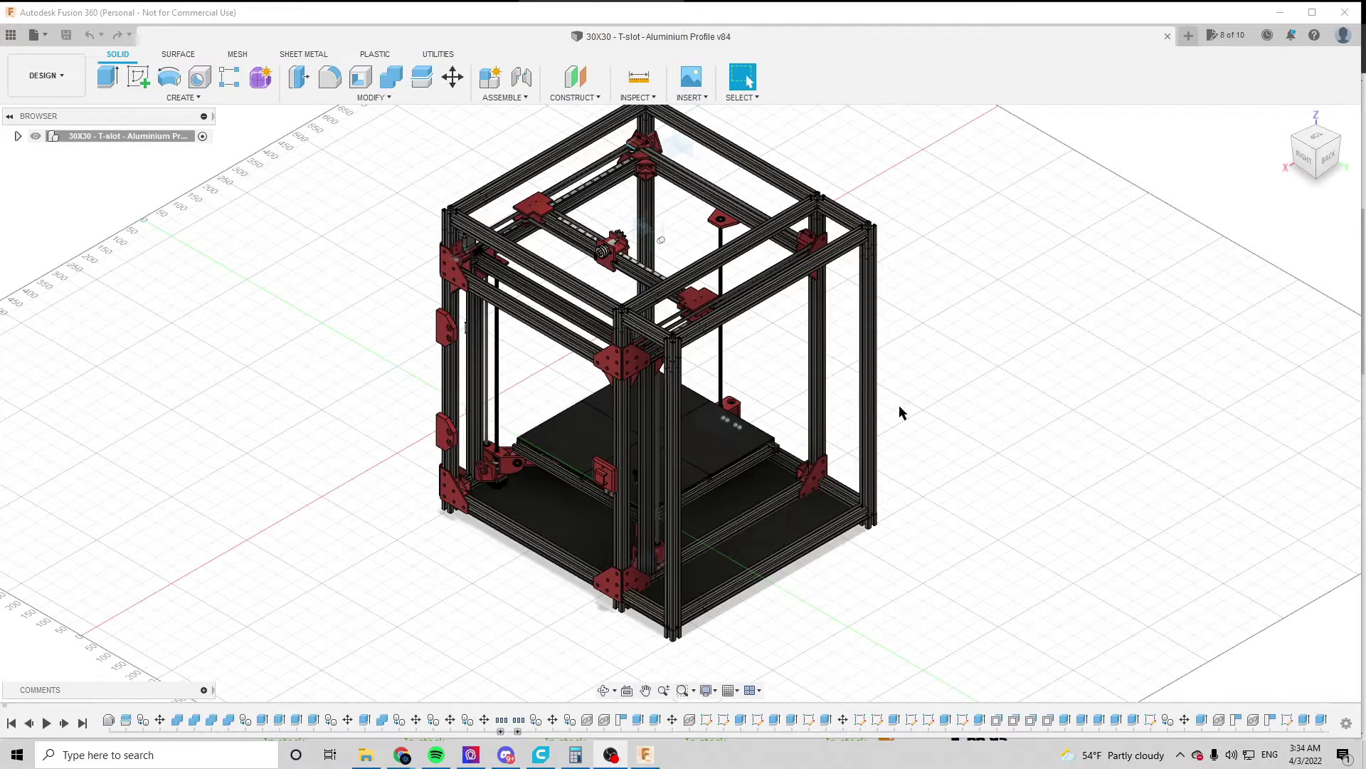
Examine the printer frame from several angles, check the HevORT home page in the browser, and return to the Fusion 360 model
shift+middle_drag(799, 567, 874, 591)
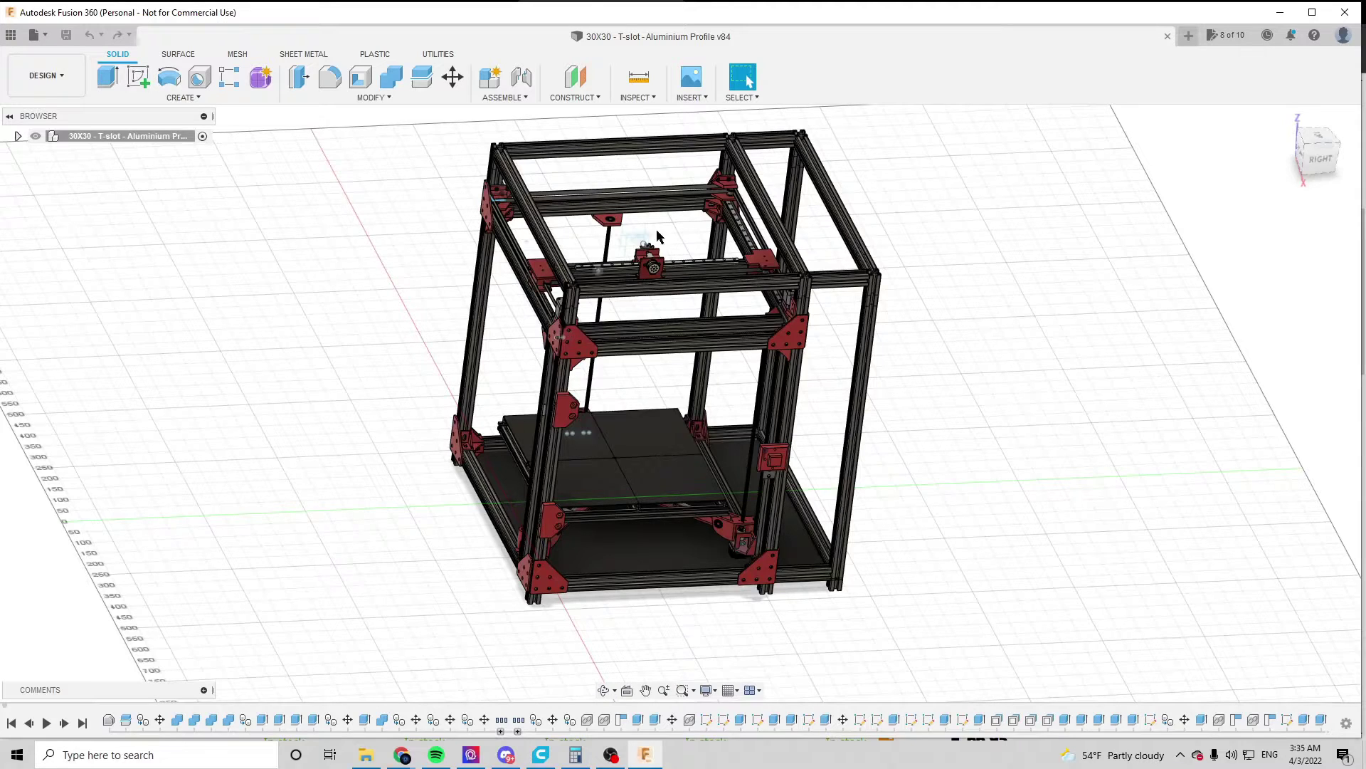
shift+middle_drag(643, 456, 617, 256)
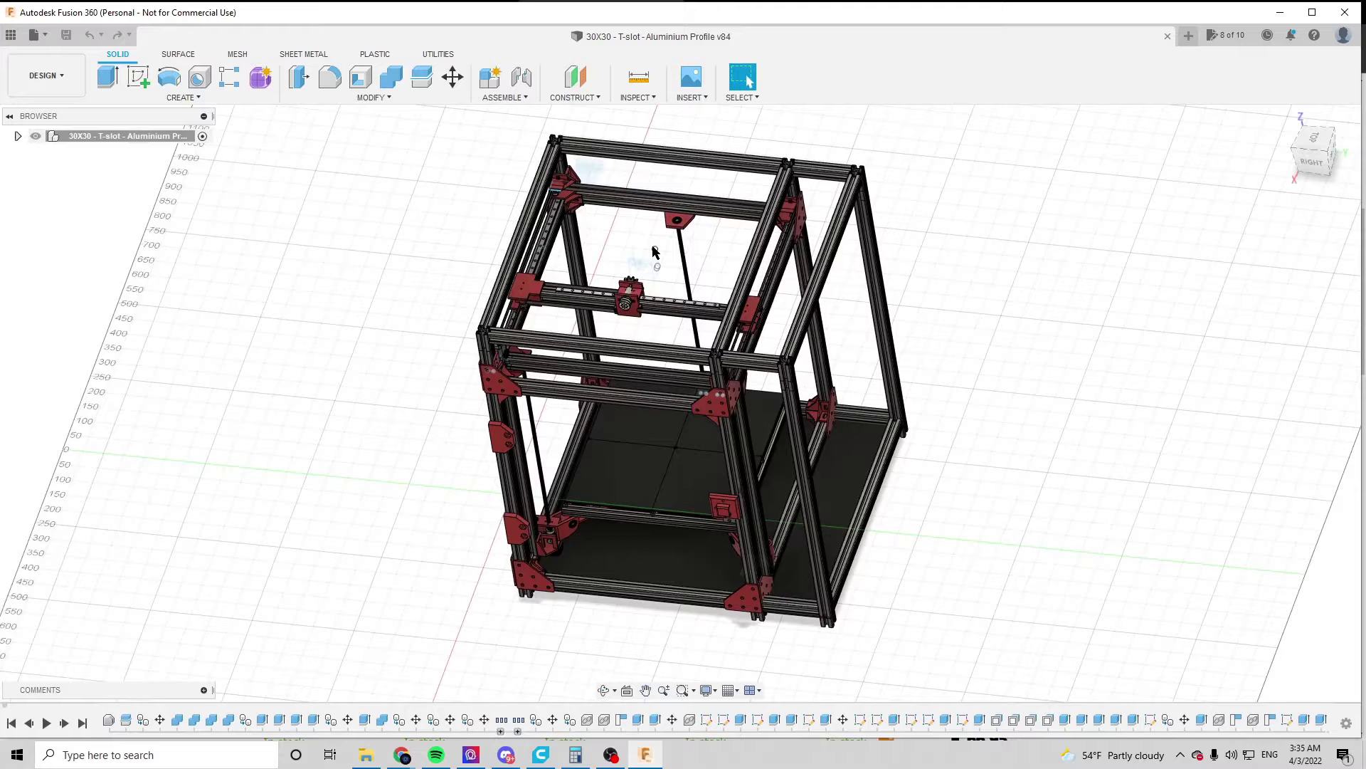
shift+middle_drag(654, 248, 687, 198)
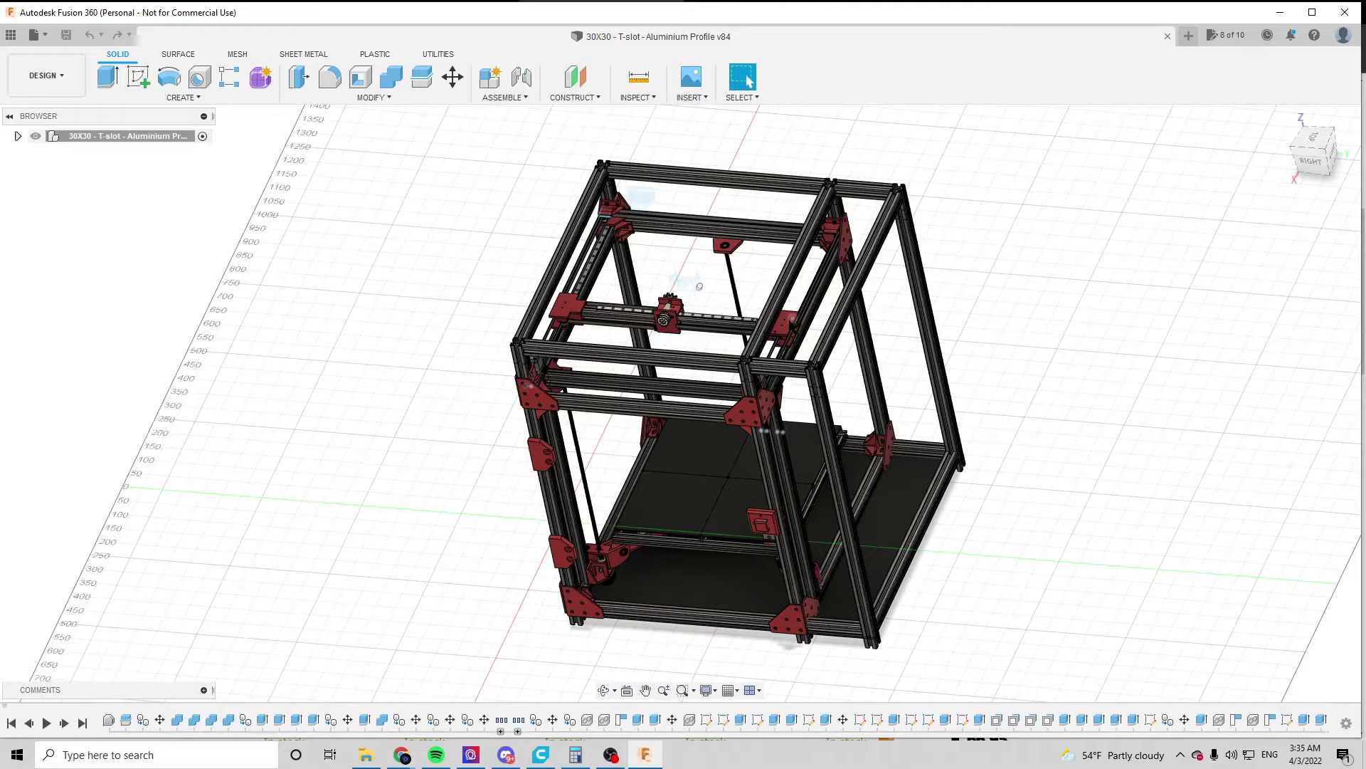
key(alt+Tab)
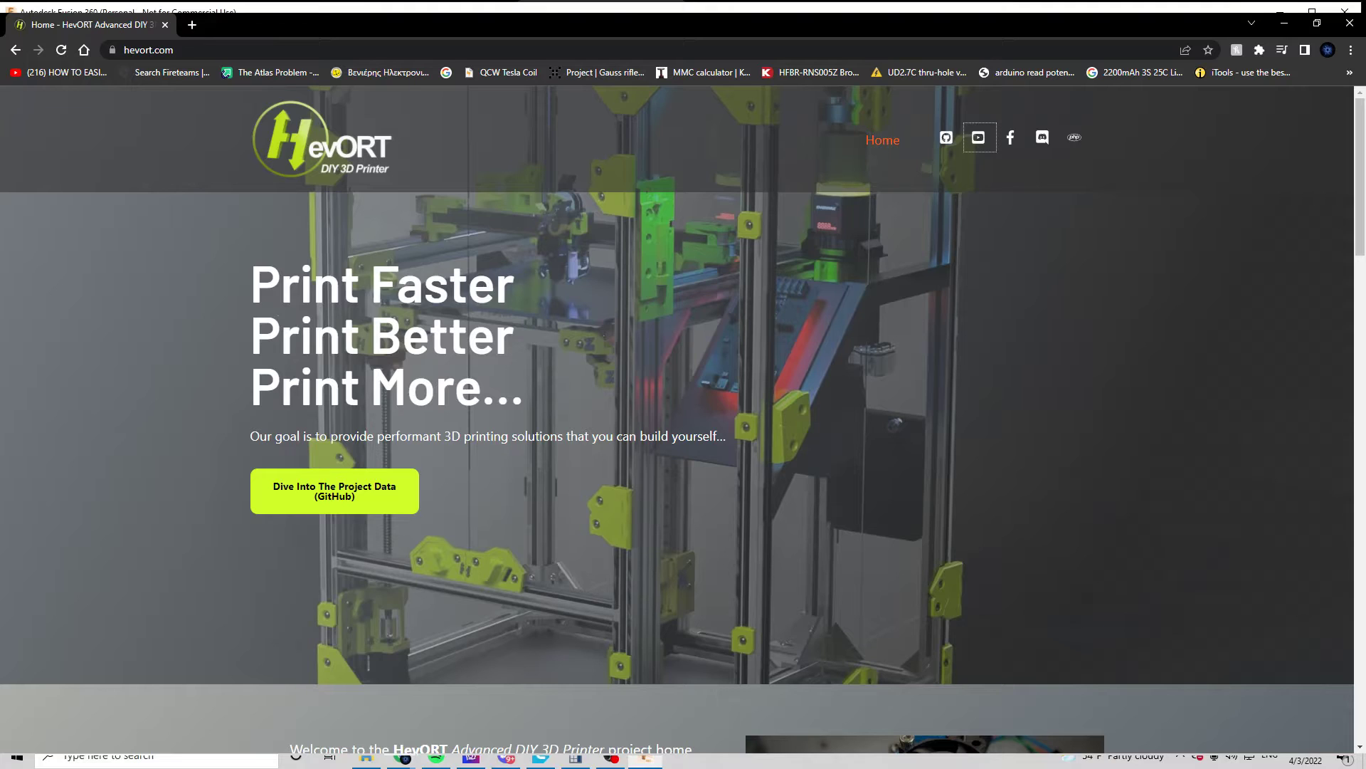
key(alt+Tab)
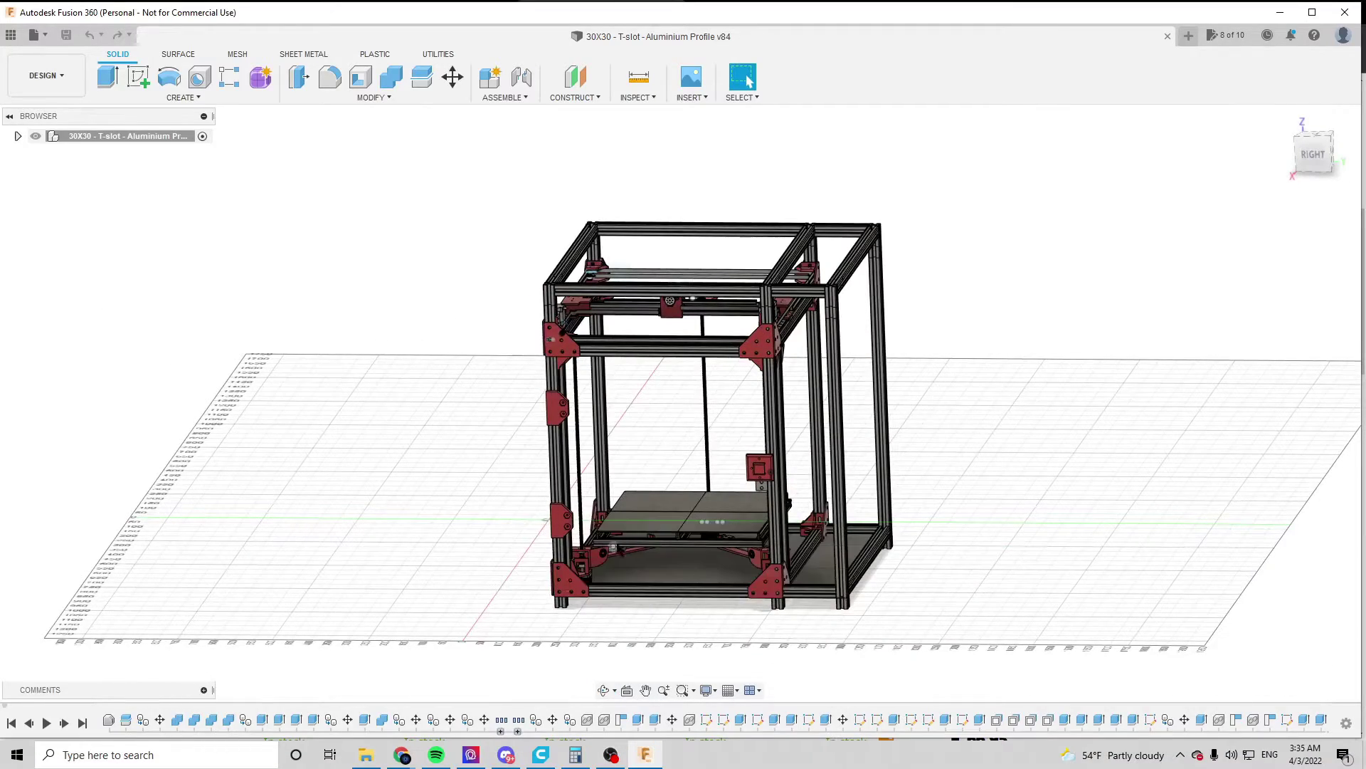
Examine the bed supports and corner brackets at the printer's base, the front opening and the underside of the frame
scroll(704, 616, up, 5)
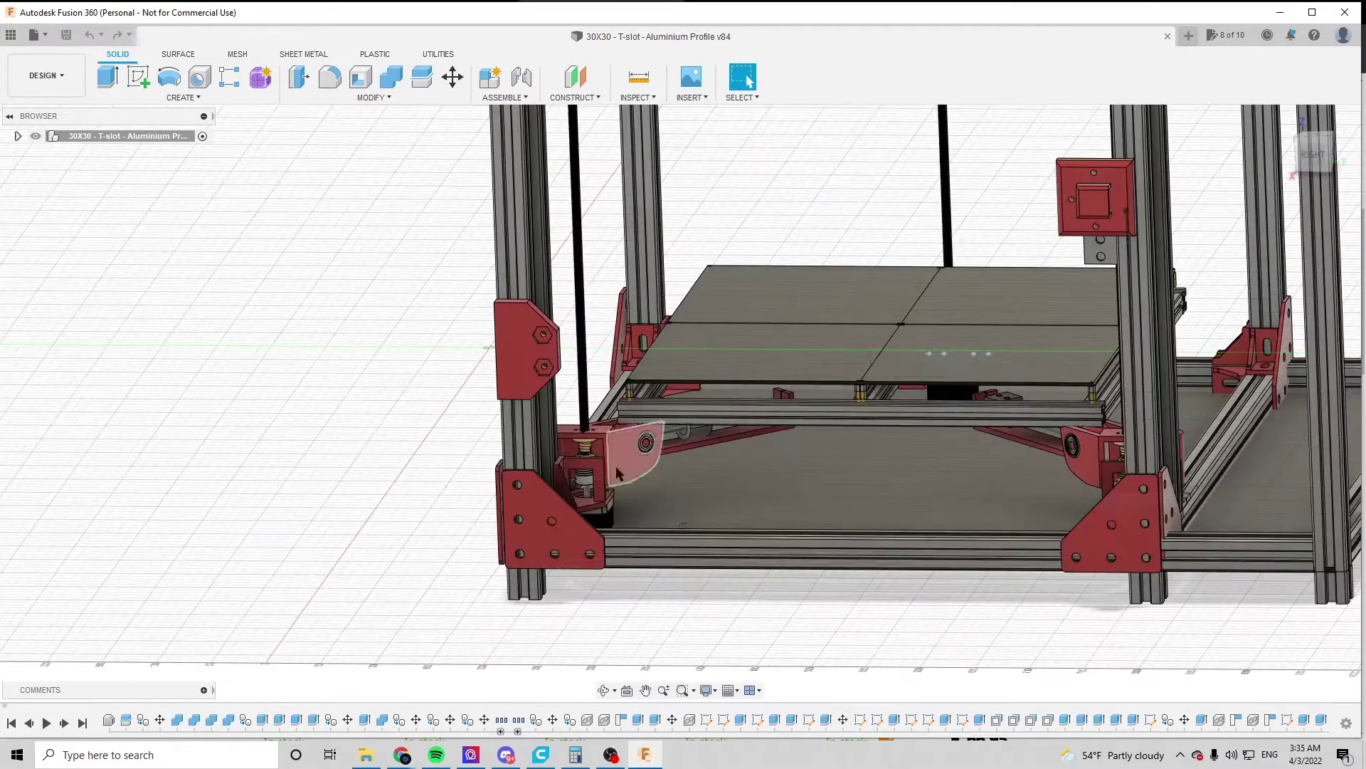
shift+middle_drag(1091, 454, 839, 399)
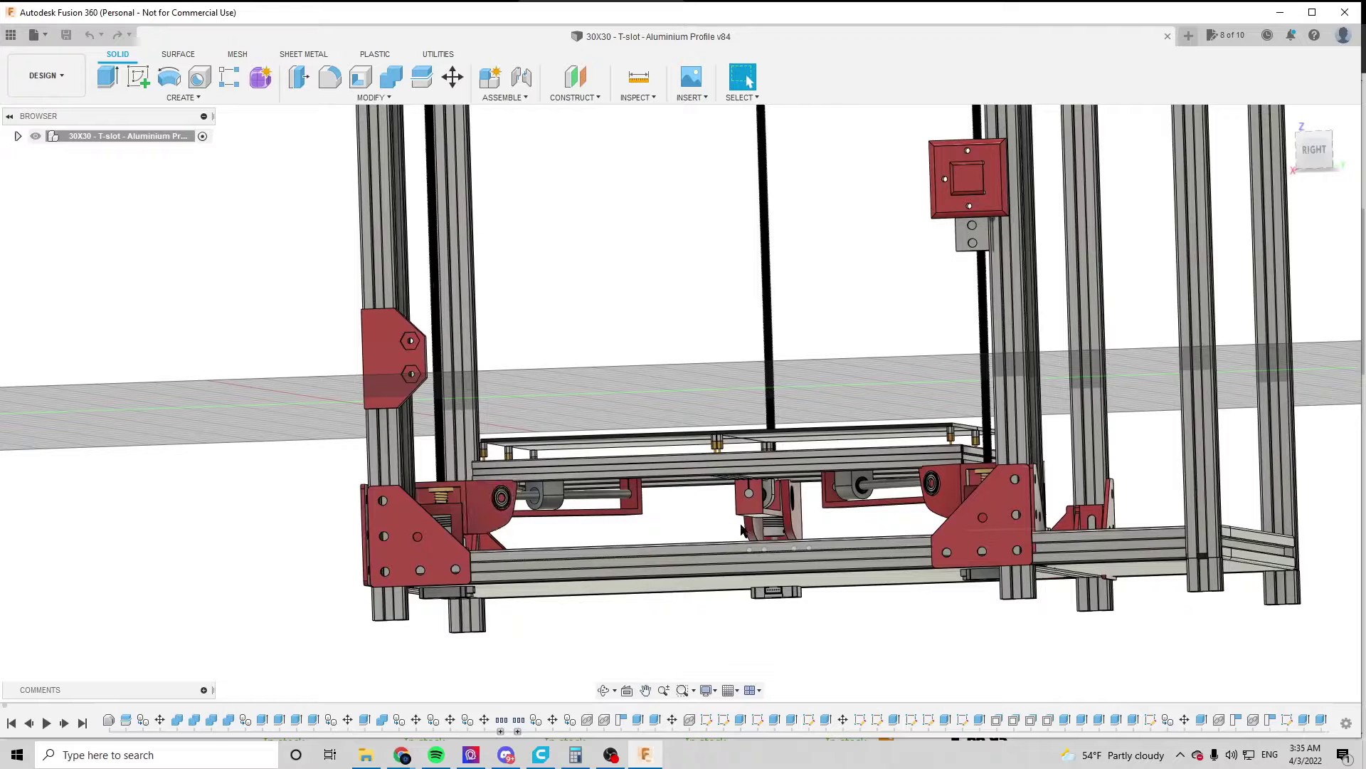
scroll(676, 523, down, 6)
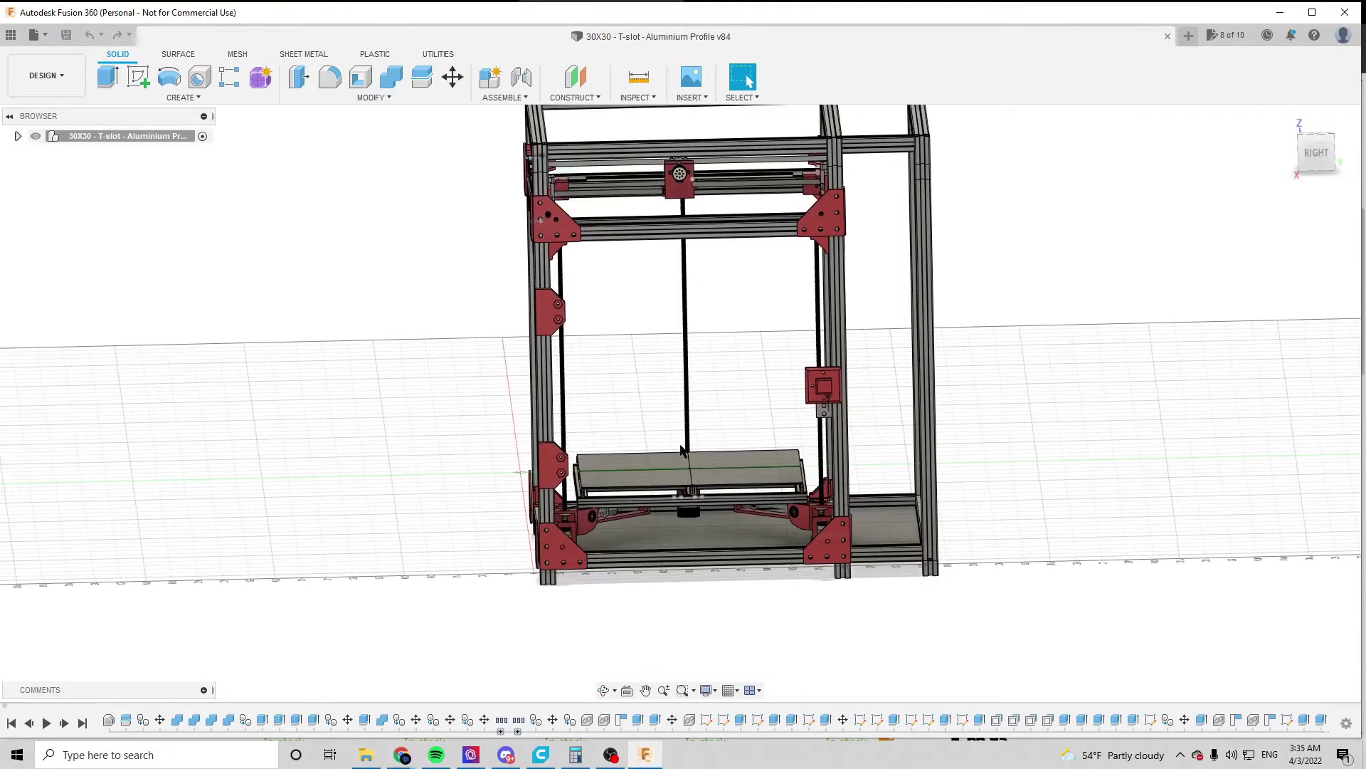
shift+middle_drag(722, 442, 633, 430)
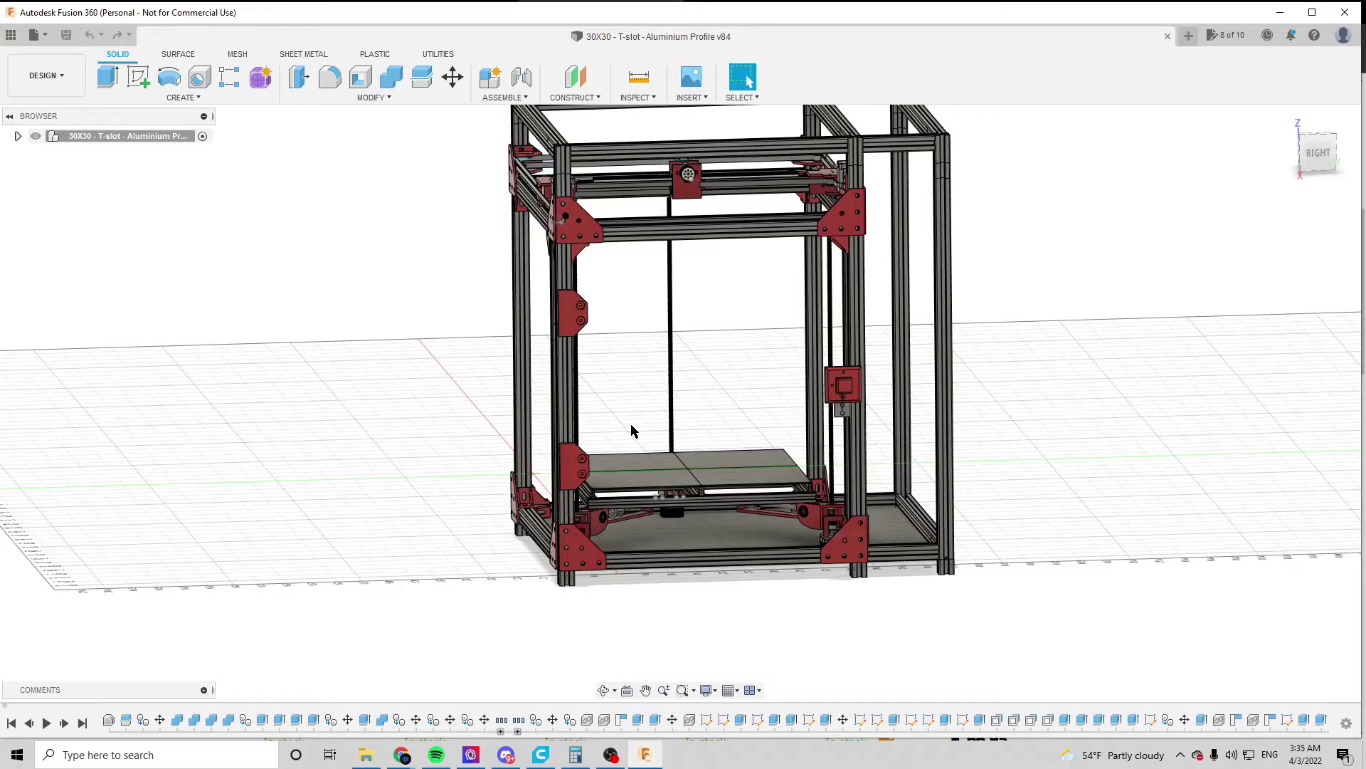
shift+middle_drag(697, 288, 619, 463)
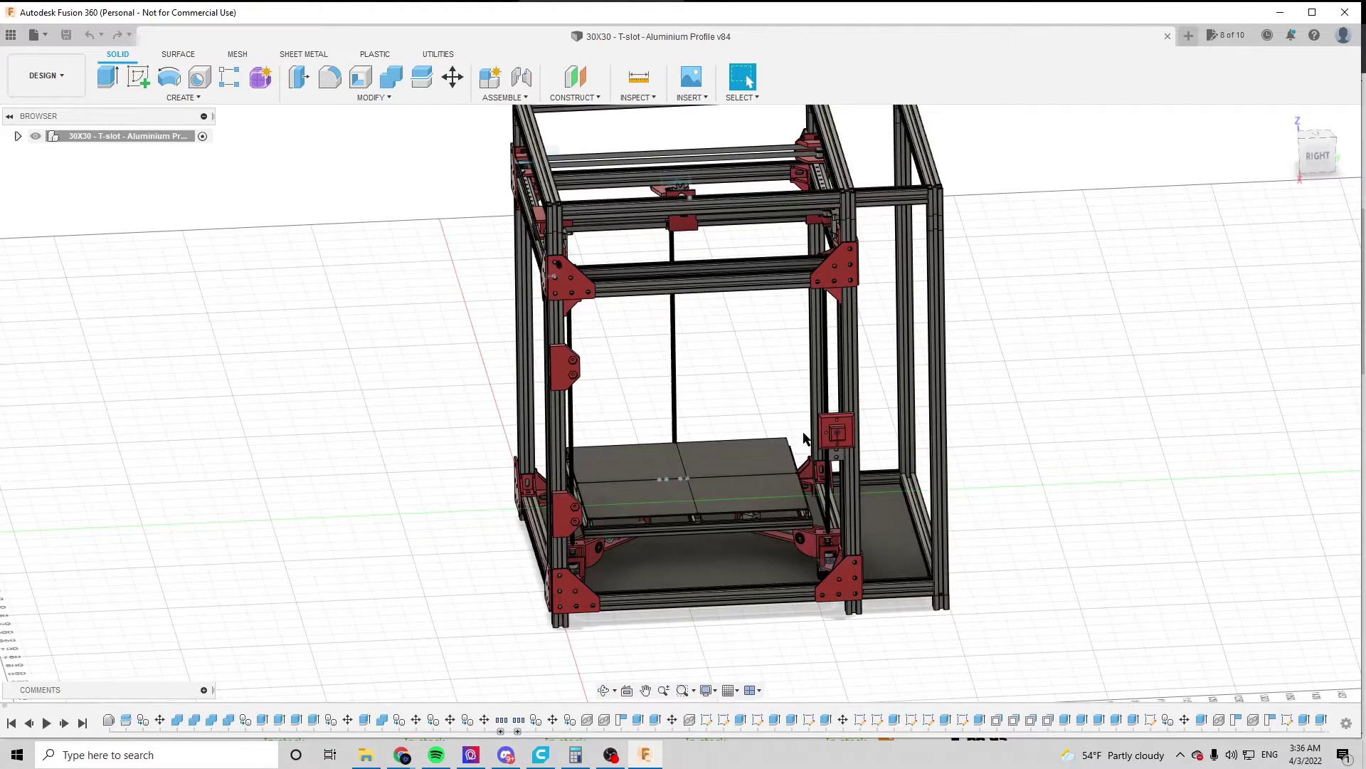
scroll(752, 314, down, 5)
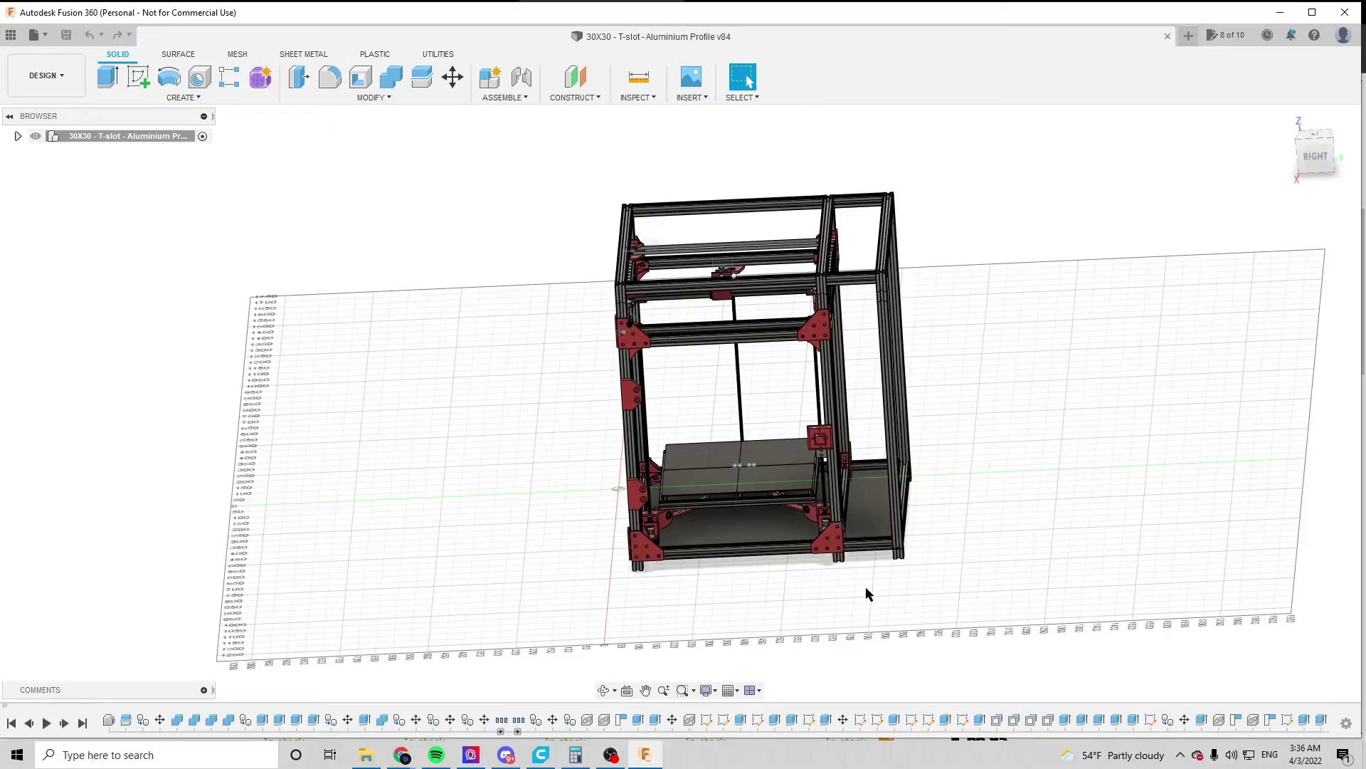
shift+middle_drag(909, 406, 741, 604)
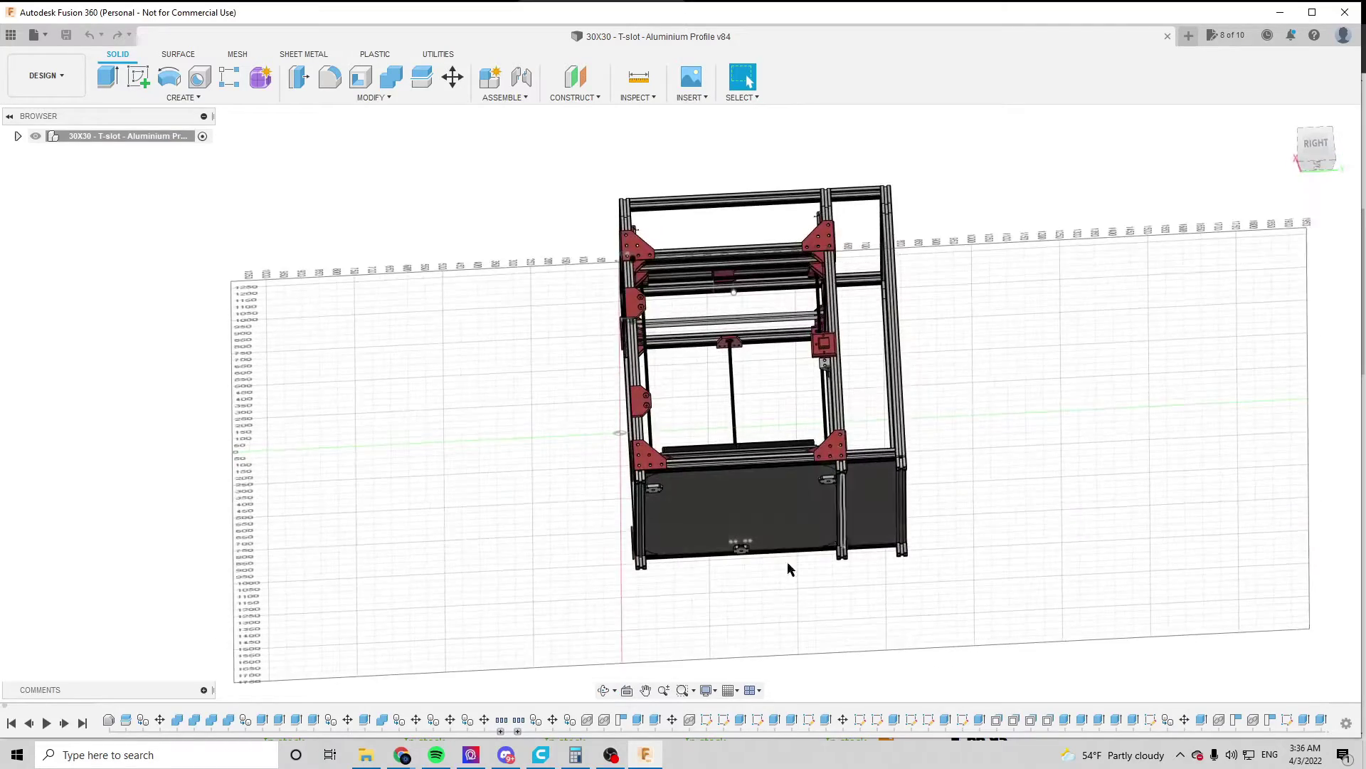
shift+middle_drag(792, 503, 918, 355)
Examine the top gantry from above and behind, including its motors, linear rails, carriage and corner brackets
click(749, 81)
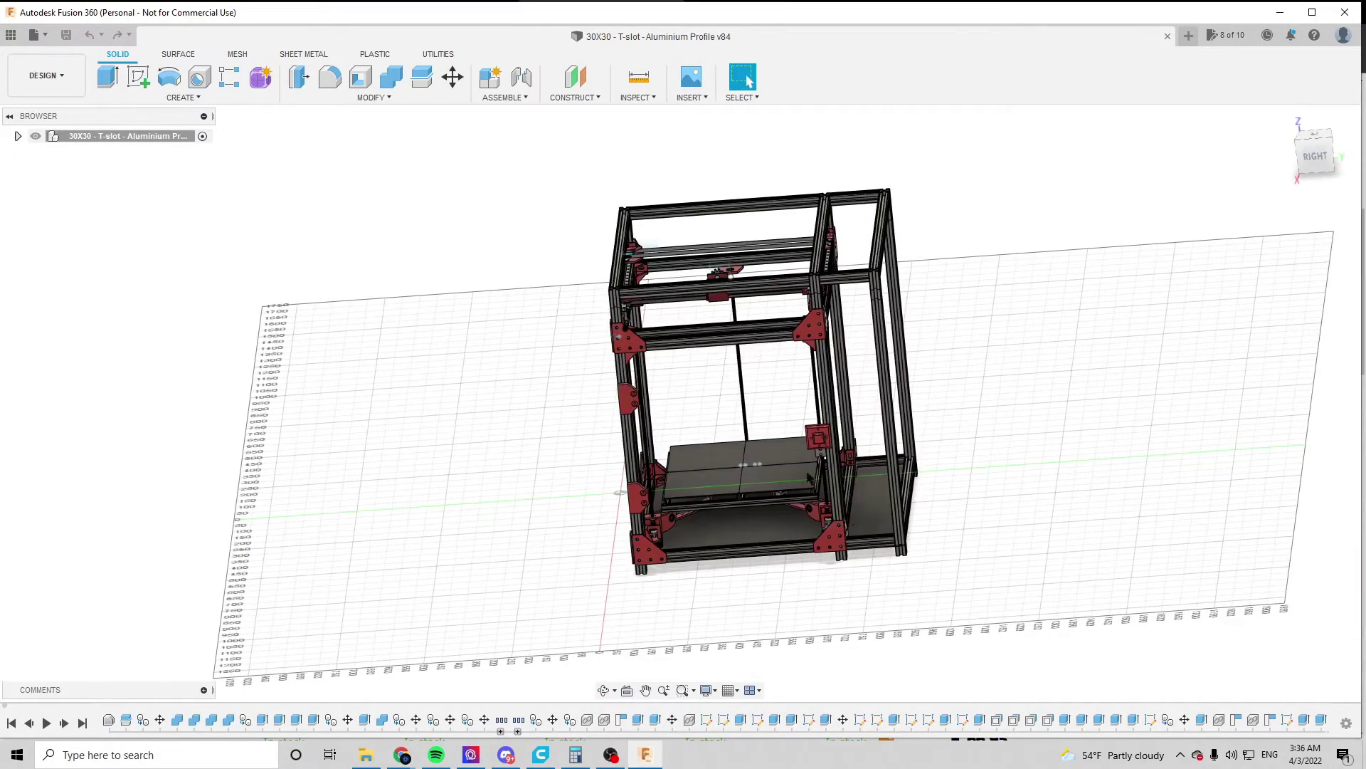
key(F4)
drag(710, 397, 712, 213)
click(749, 82)
shift+middle_drag(783, 356, 749, 81)
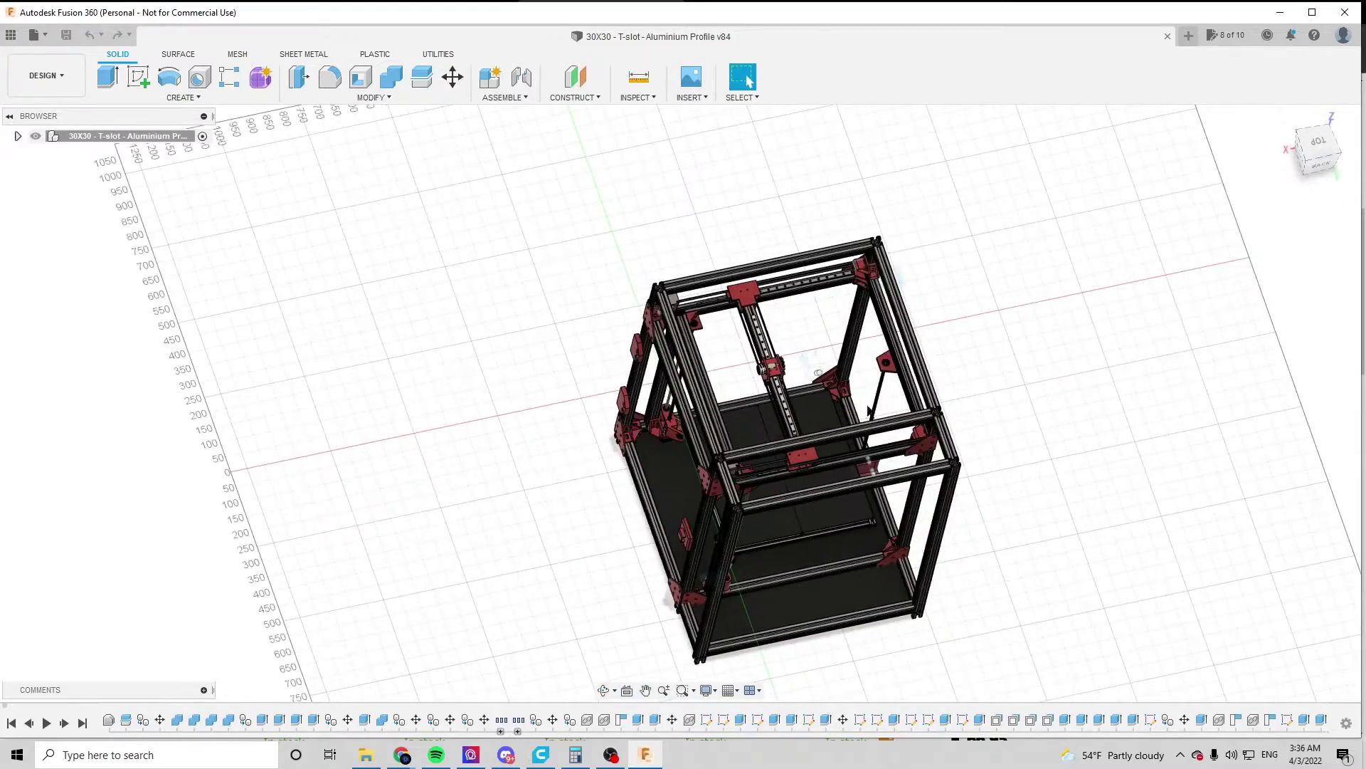
shift+middle_drag(754, 327, 740, 480)
scroll(767, 304, up, 3)
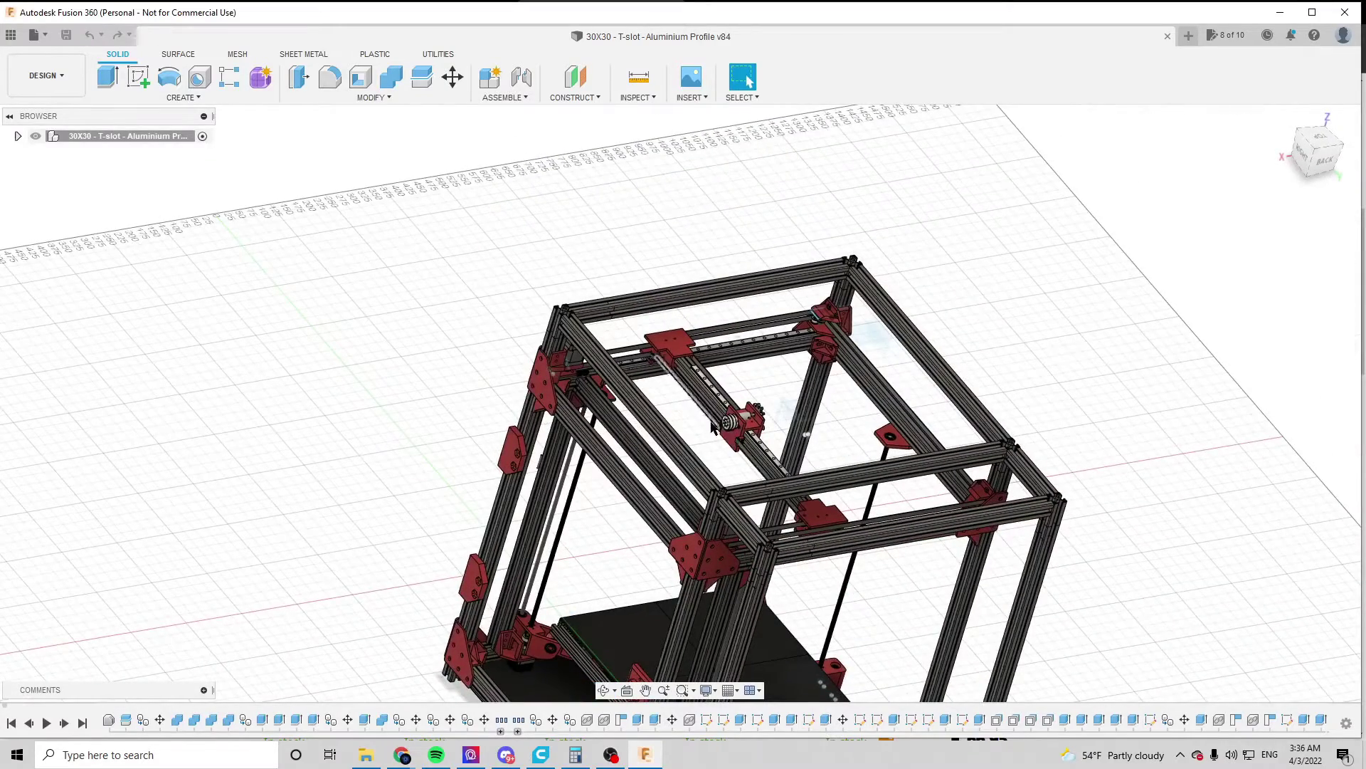
shift+middle_drag(806, 434, 854, 427)
scroll(900, 427, up, 4)
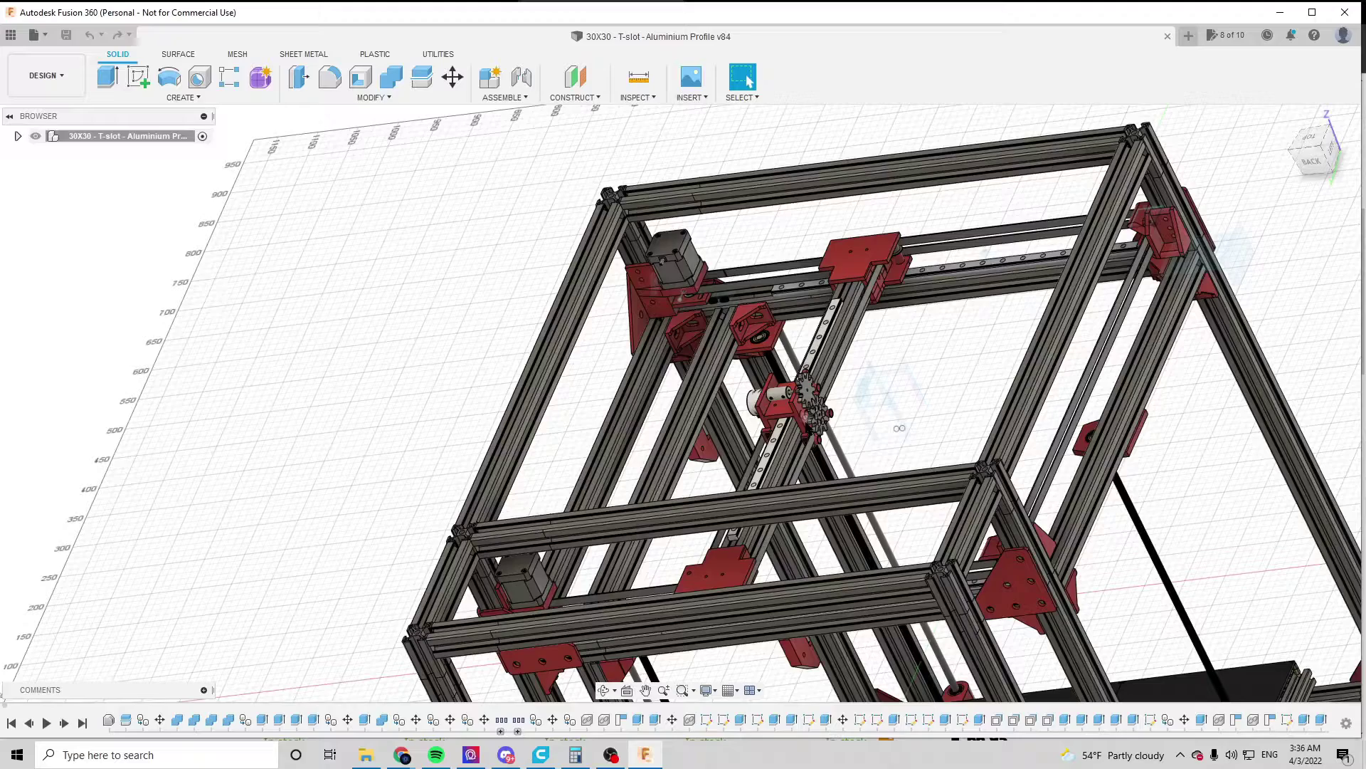
mouse_move(819, 399)
shift+middle_down()
mouse_move(676, 393)
mouse_move(728, 382)
mouse_move(731, 407)
shift+middle_up()
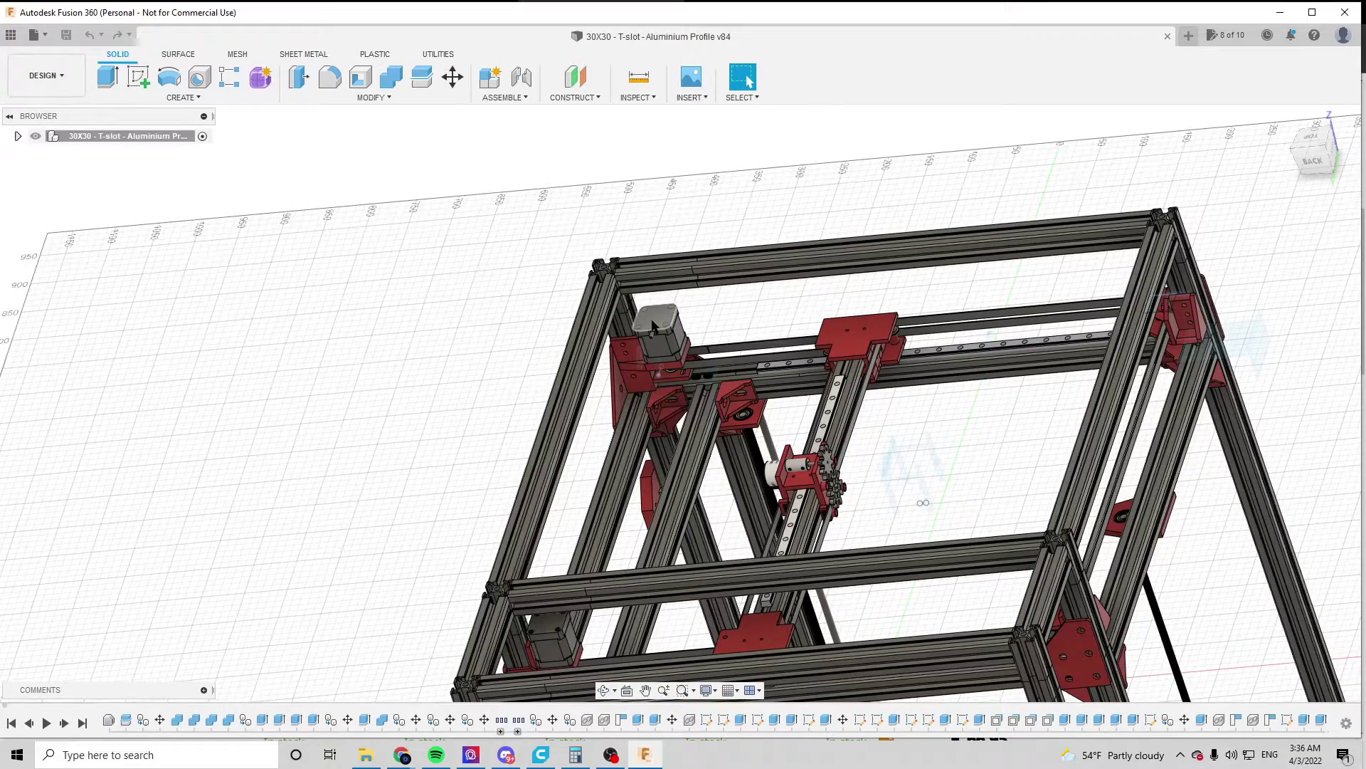
middle_drag(982, 387, 922, 370)
scroll(922, 370, down, 5)
Examine the vertical lead screws and their mounts, the print bed panels and the complete frame from both sides
shift+middle_drag(903, 431, 1102, 391)
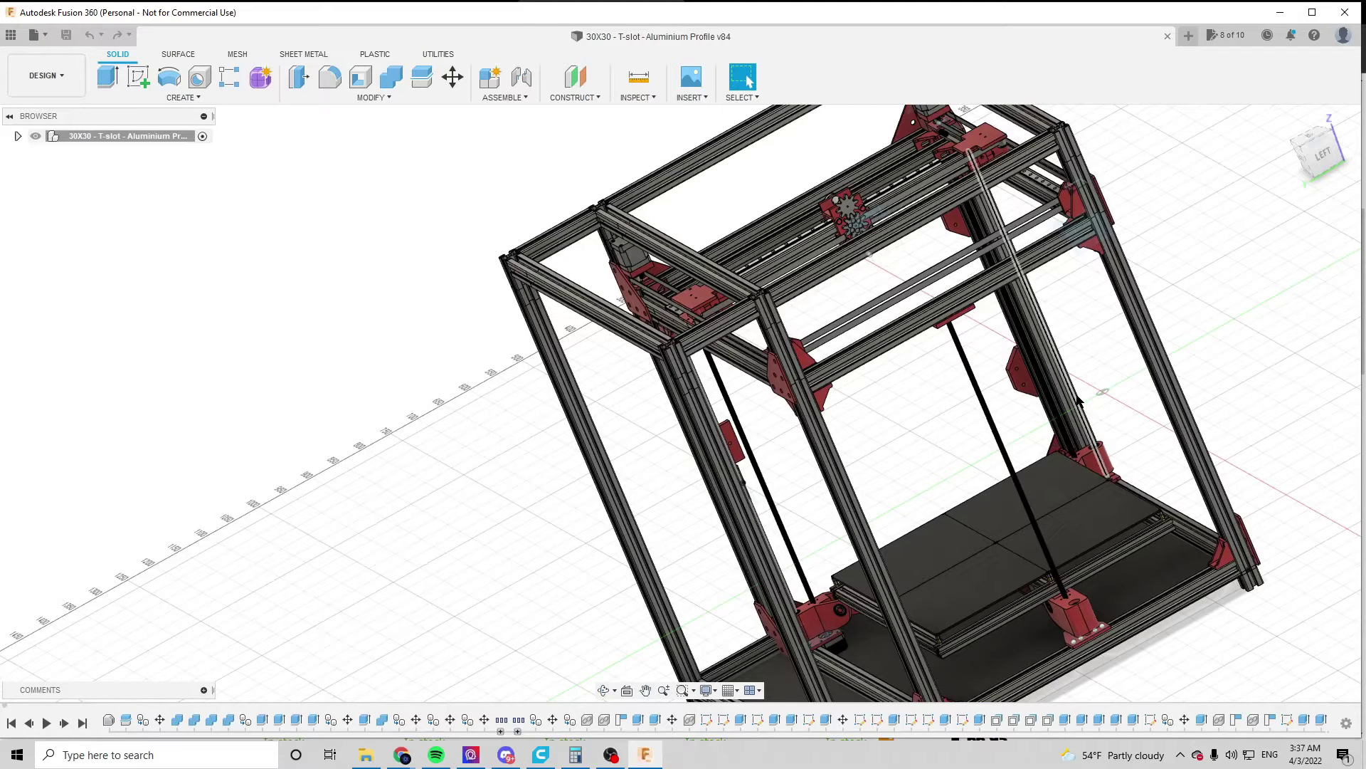
shift+middle_drag(1079, 401, 1030, 494)
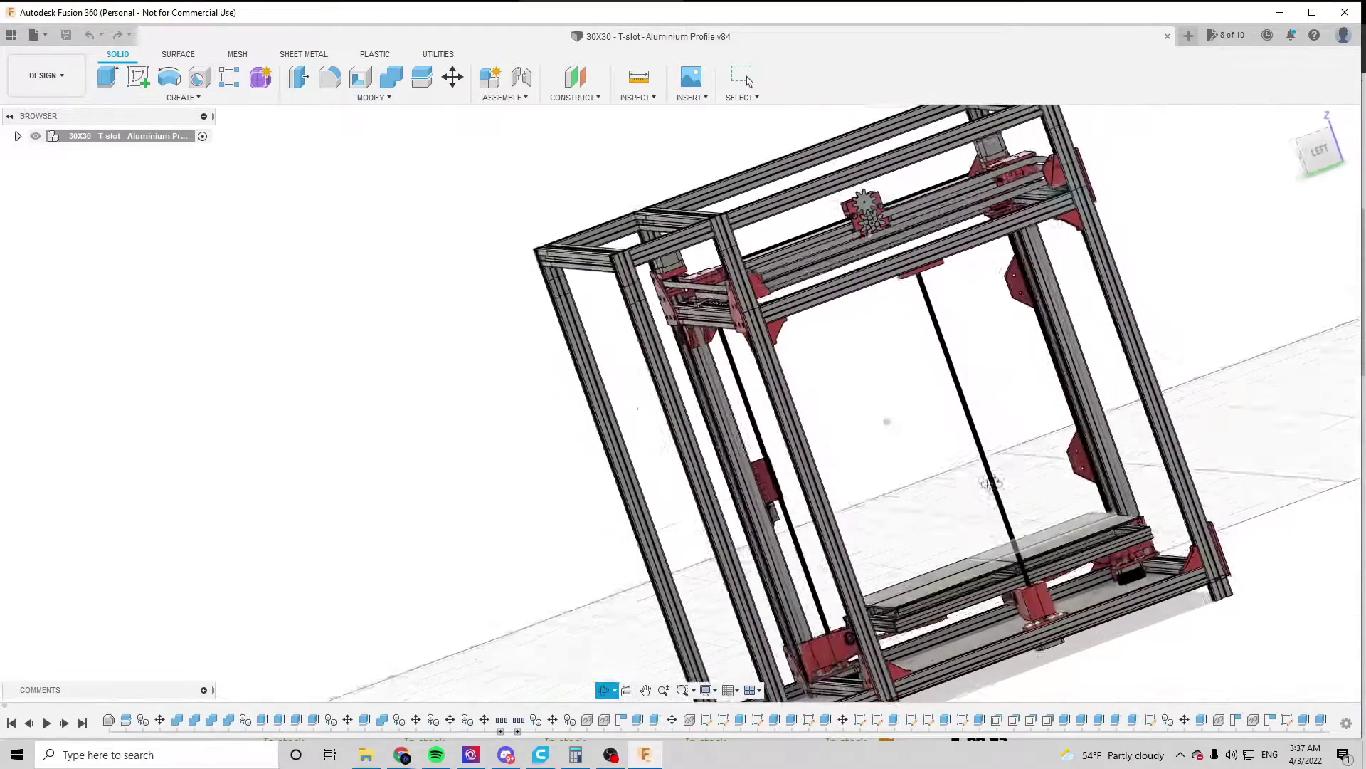
click(742, 77)
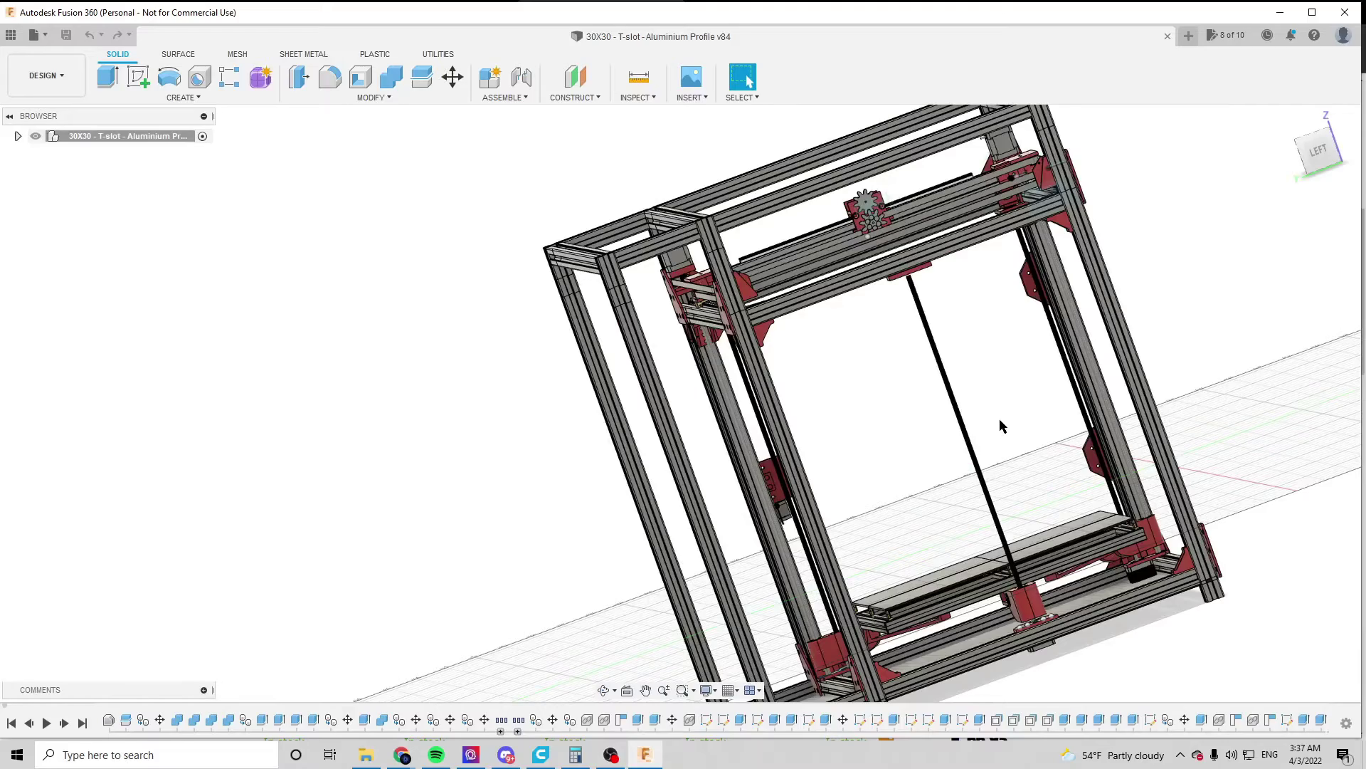
shift+middle_drag(1000, 426, 837, 525)
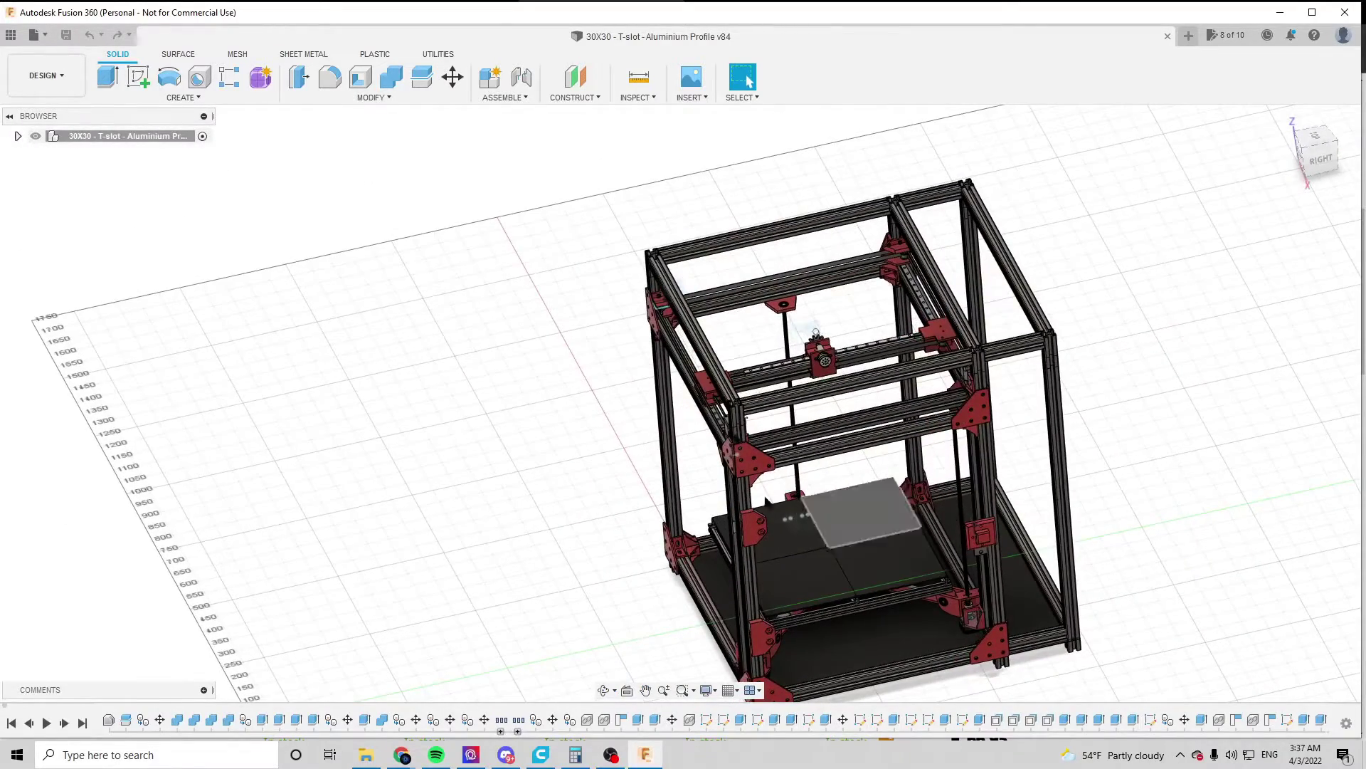
scroll(791, 385, up, 5)
shift+middle_drag(792, 385, 715, 353)
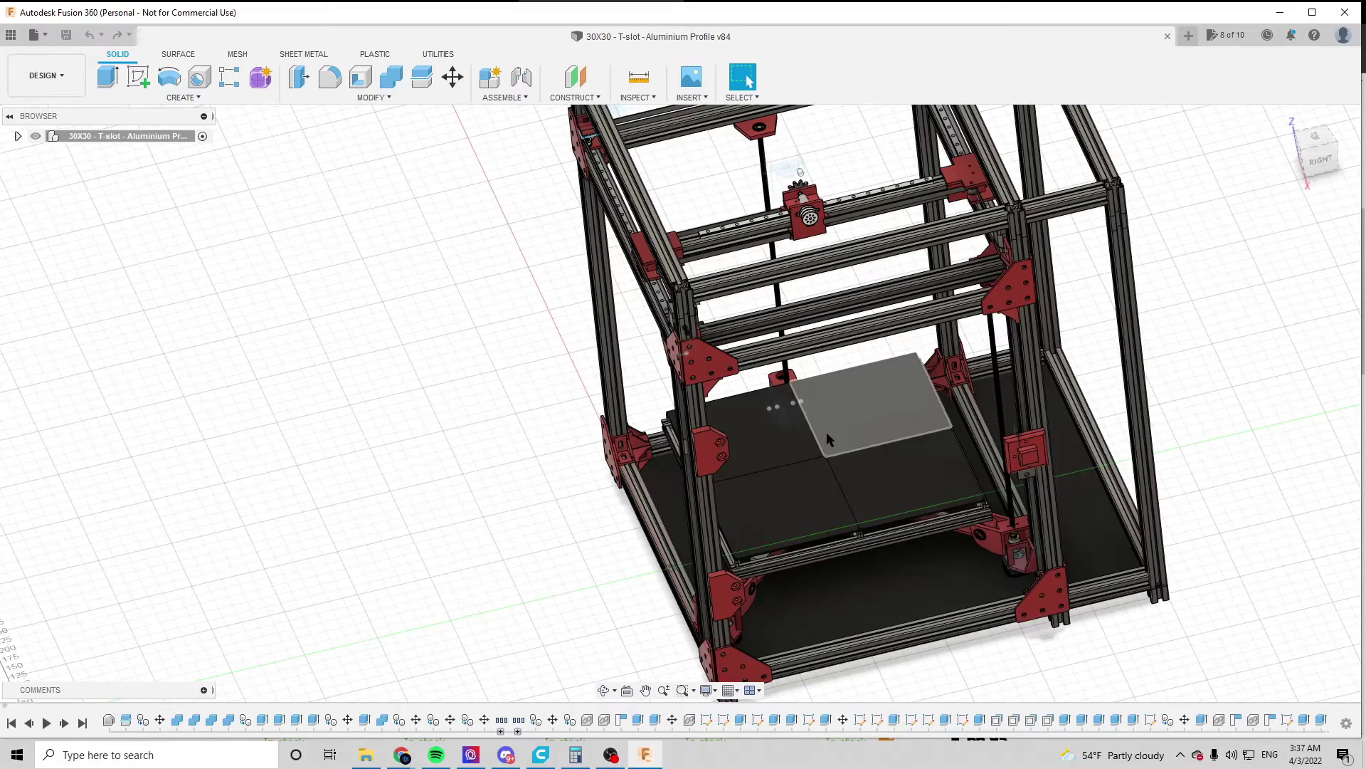
scroll(826, 433, down, 8)
shift+middle_drag(826, 432, 835, 238)
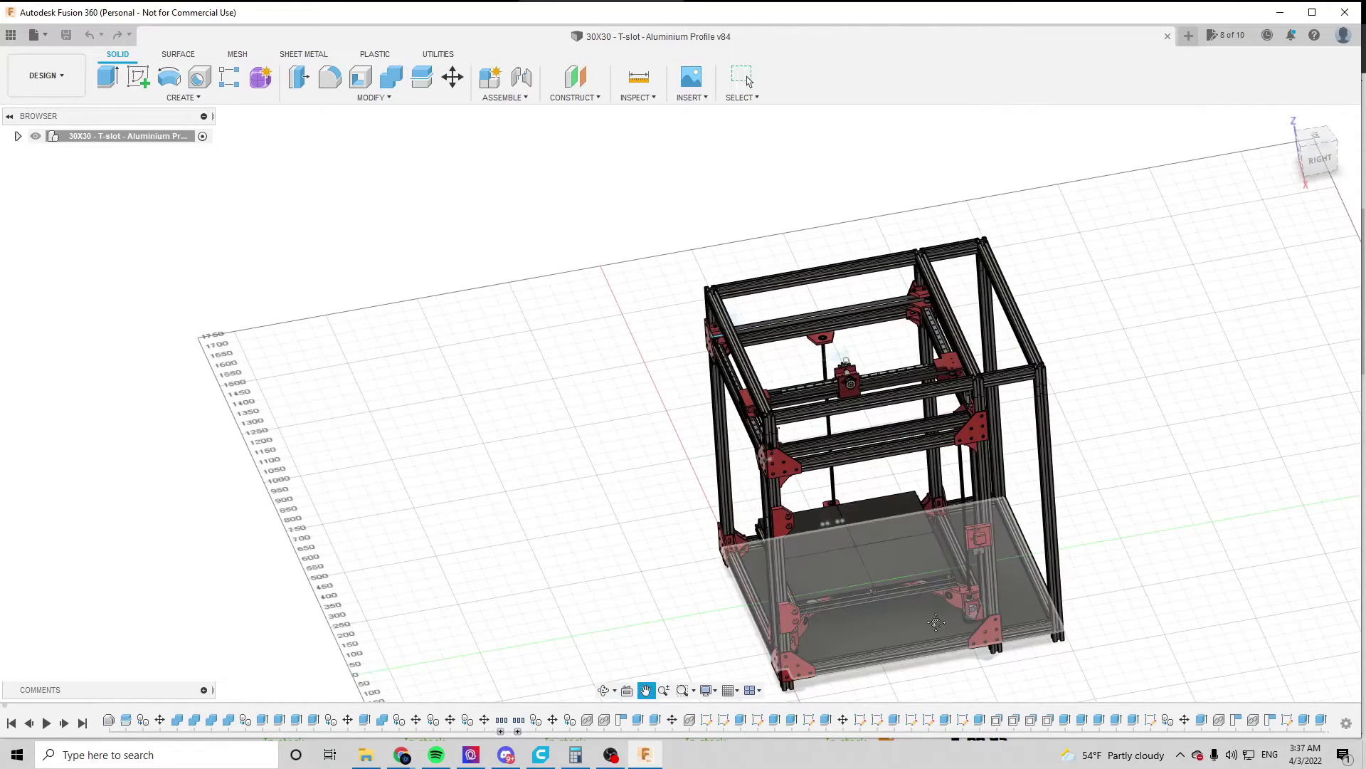
middle_drag(839, 641, 800, 543)
shift+middle_drag(797, 668, 787, 635)
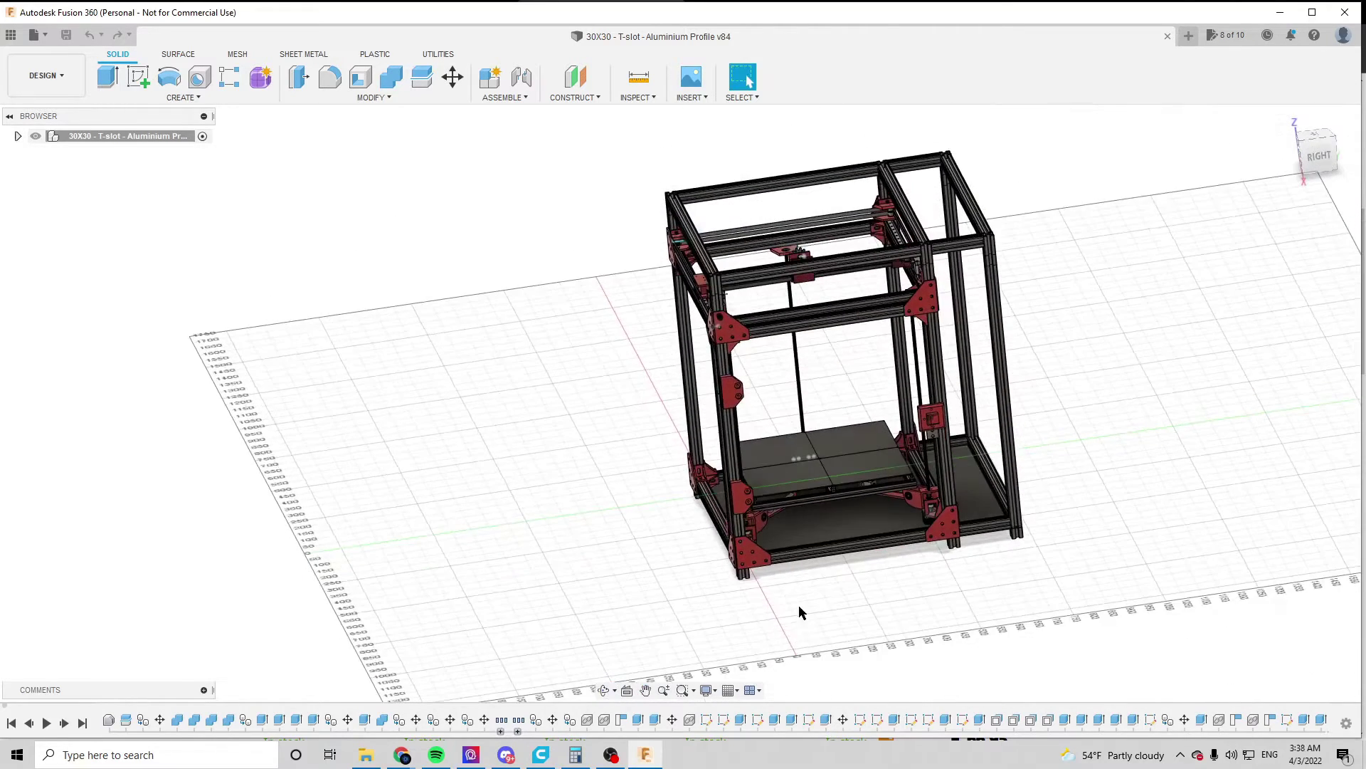